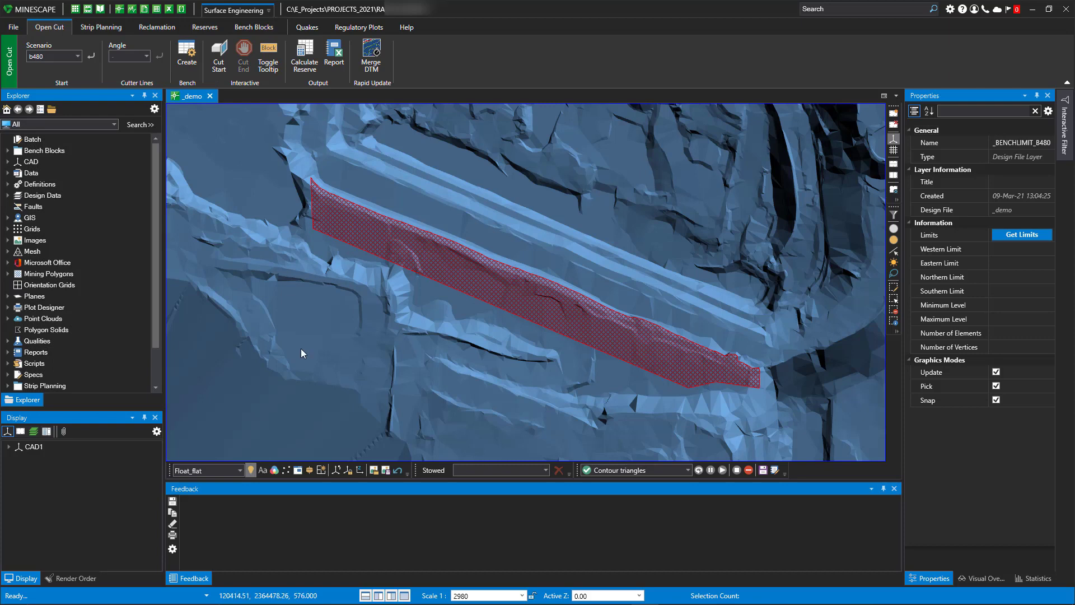
Step: Configure Create Bench bottom-up from existing element 37486 on dd01_dtm, outputting b480BENCH to Rapid_reserver
click(187, 53)
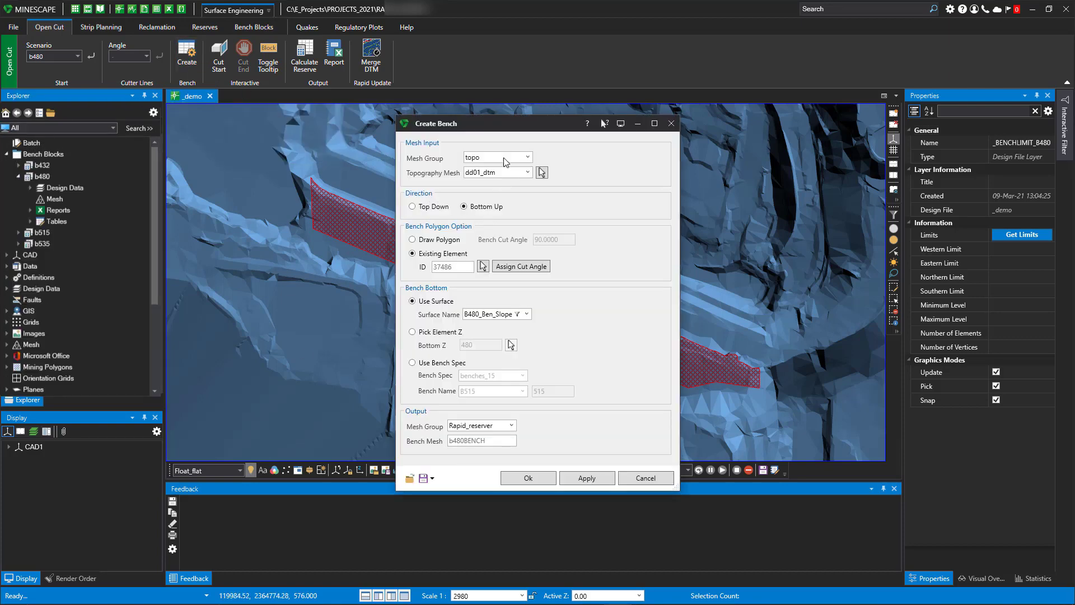
middle_drag(446, 281, 347, 264)
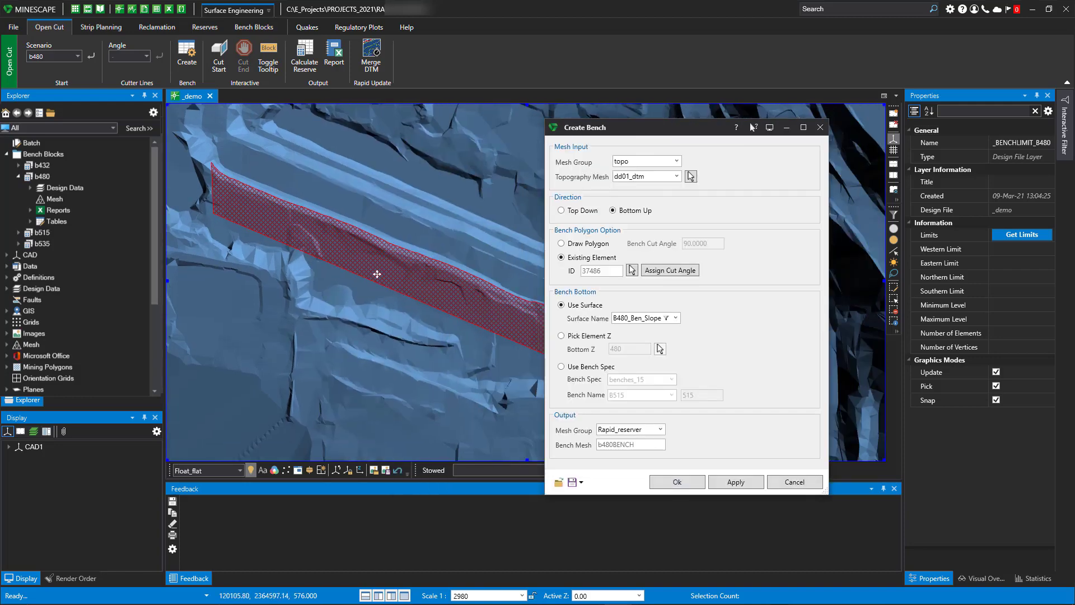
drag(649, 125, 707, 119)
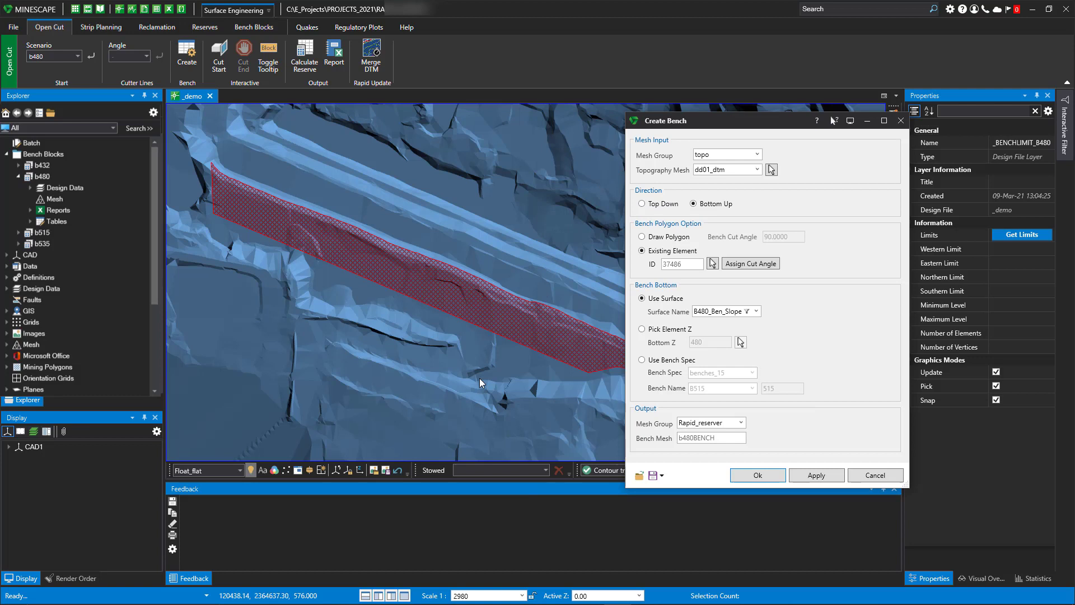
middle_drag(515, 368, 490, 377)
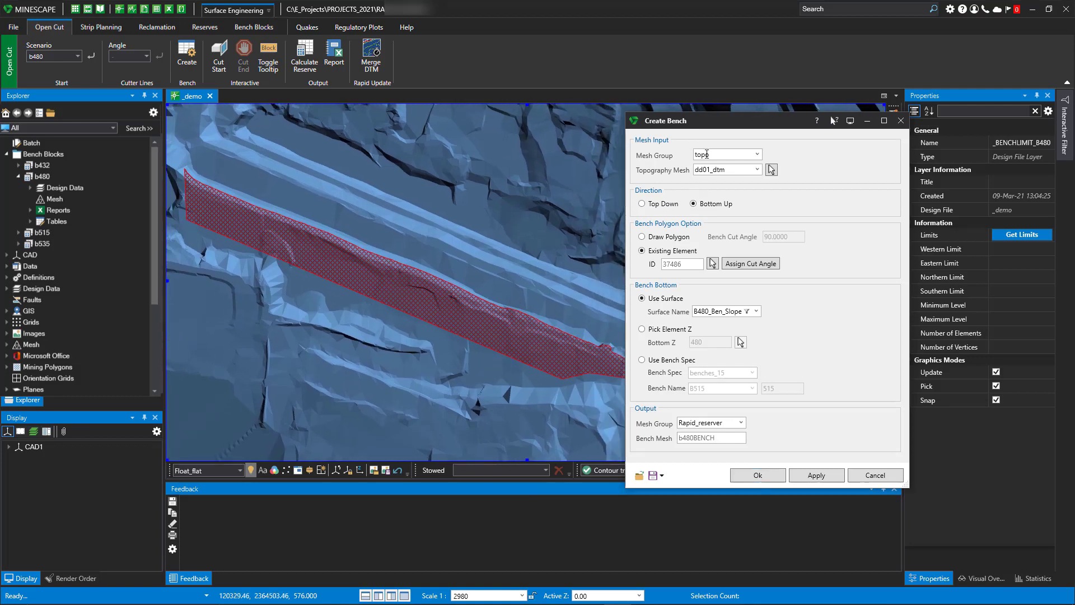
drag(714, 128, 740, 118)
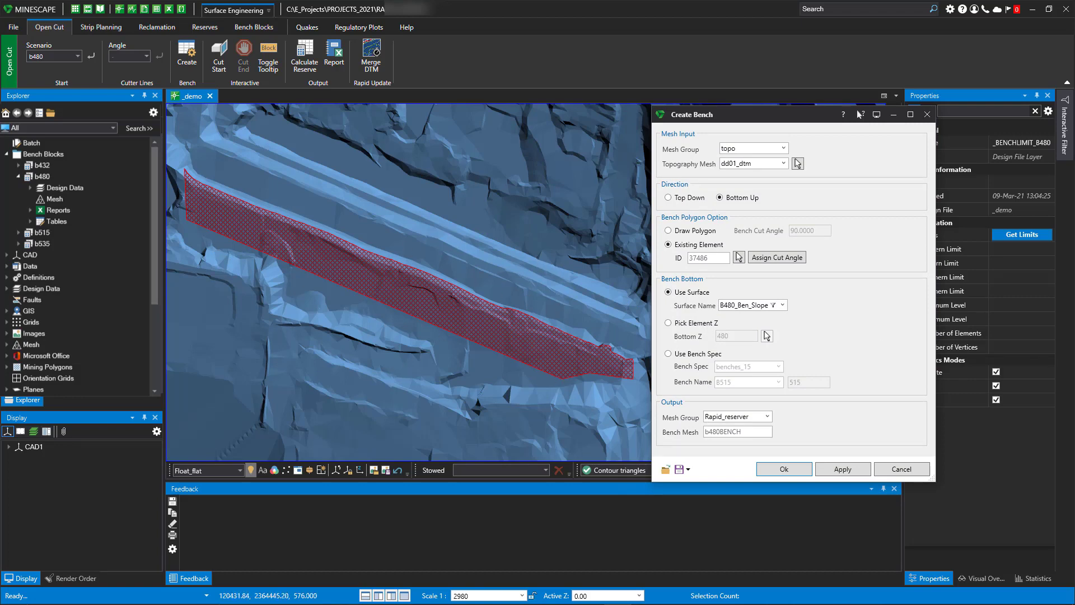
Step: Build the b4801 bench solid (volume 689337.09) and inspect its mesh
key(Return)
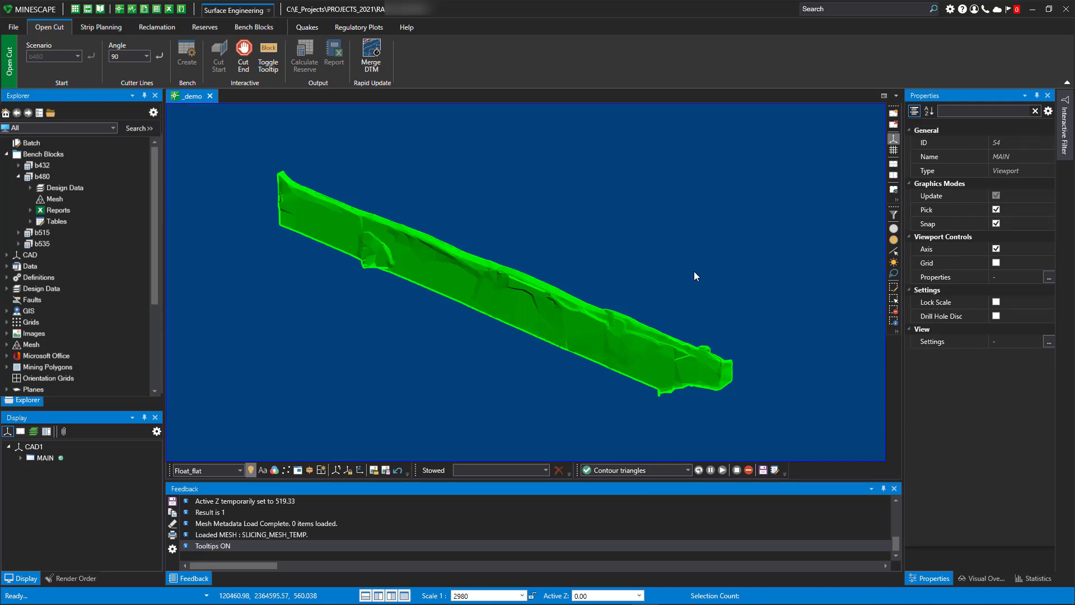
middle_drag(516, 304, 580, 295)
mouse_move(580, 295)
scroll(560, 302, up, 2)
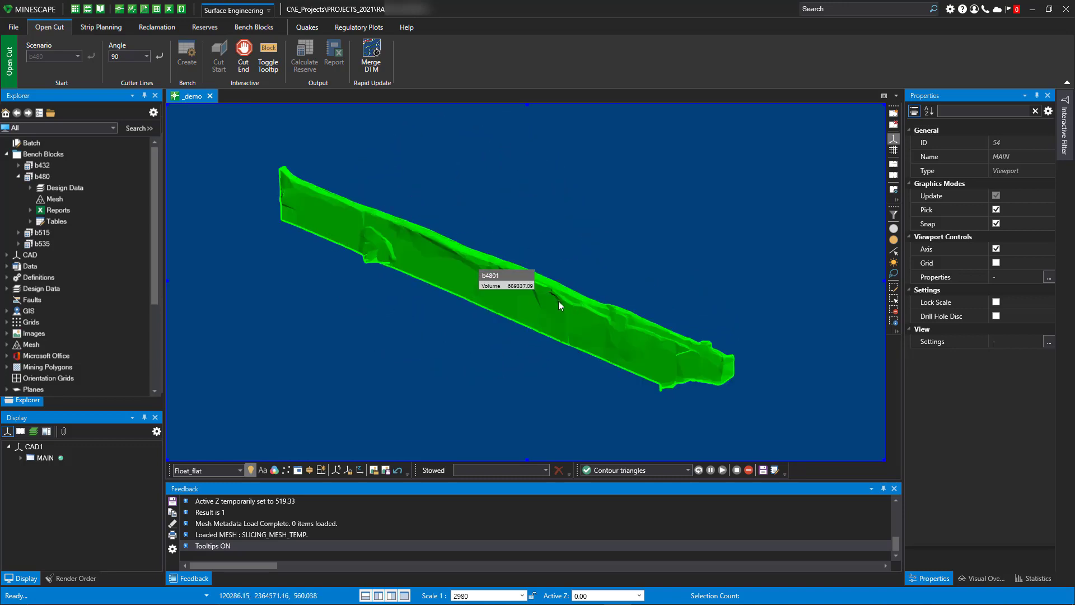
scroll(459, 277, up, 3)
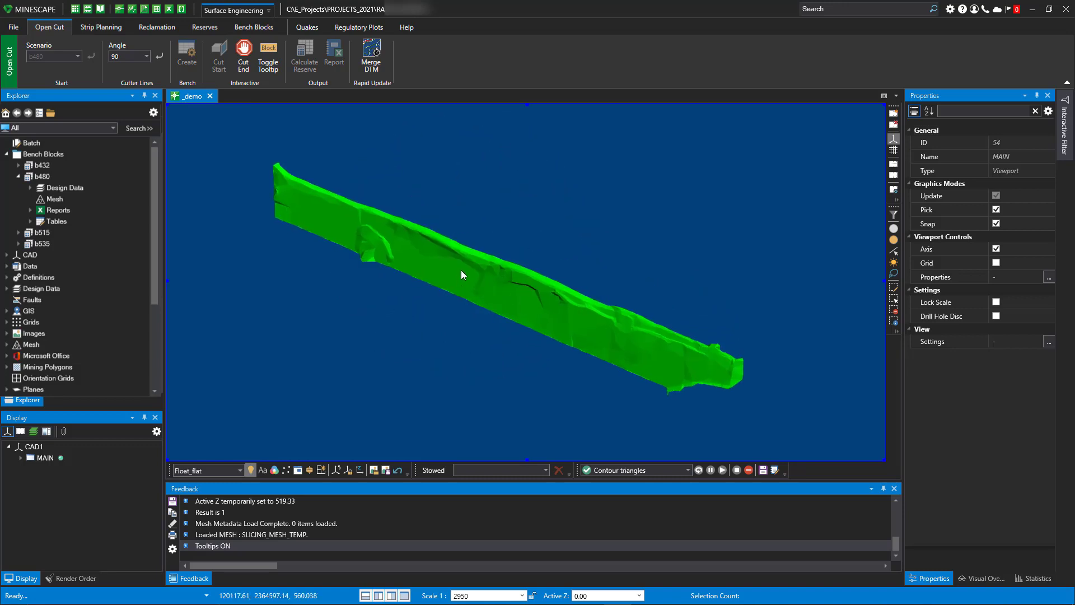
scroll(476, 230, down, 1)
Step: Change the cutter line angle from 90 to 60 degrees
mouse_move(496, 258)
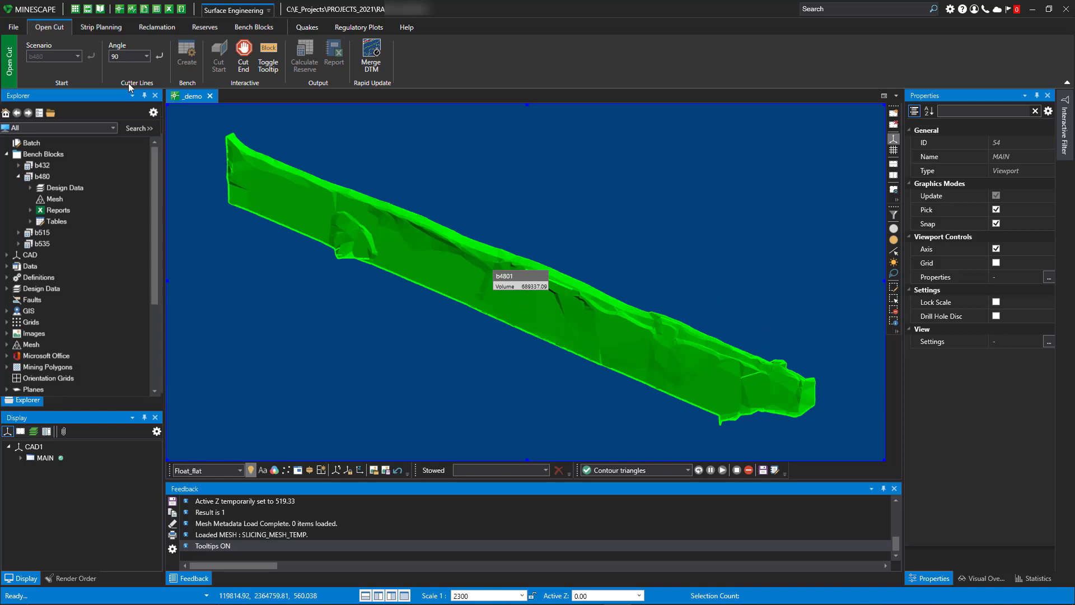
click(146, 57)
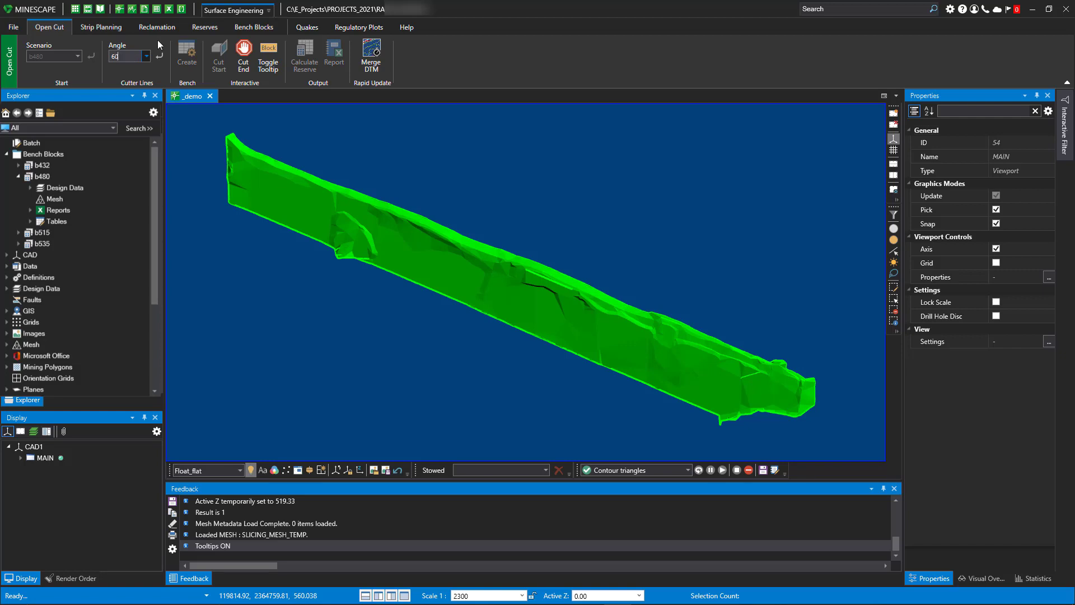
click(160, 56)
Step: Digitize two cutter lines across the bench solid, ending each with Q, to slice it into blocks
middle_drag(674, 423, 674, 405)
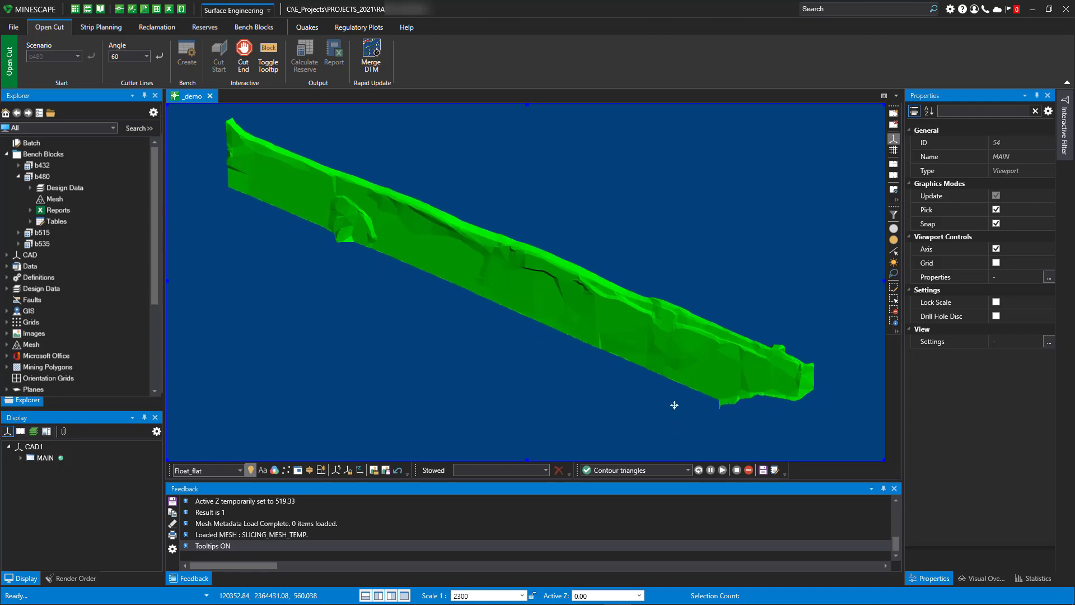
click(688, 447)
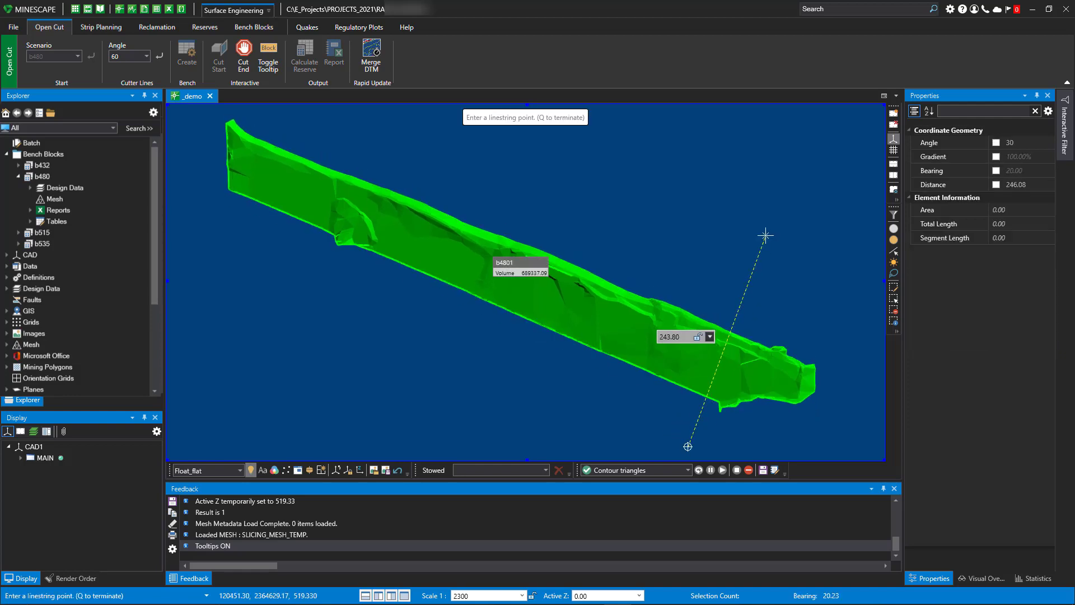
click(760, 288)
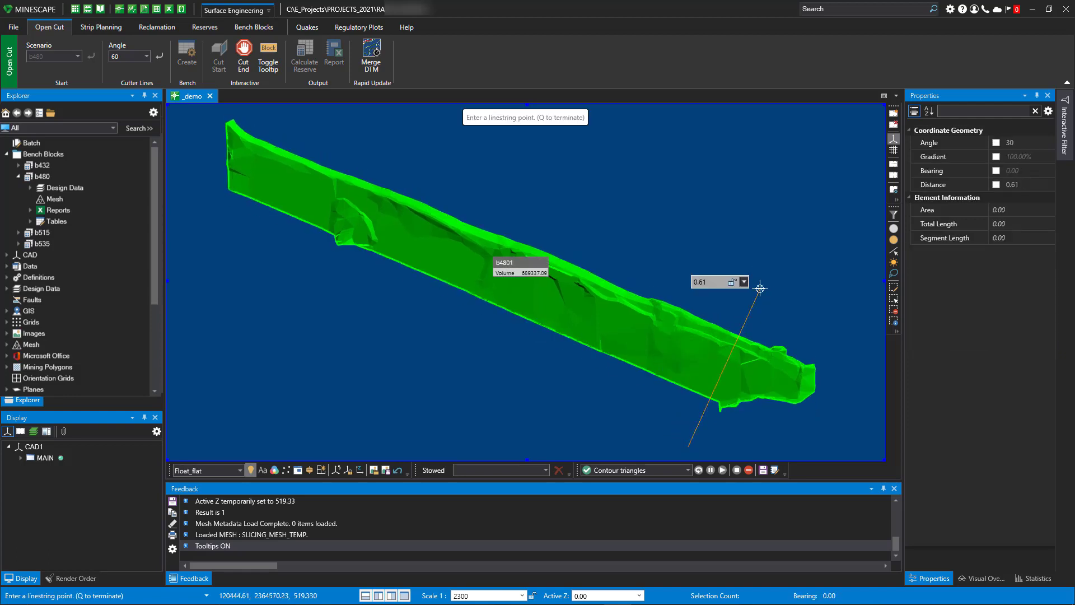
key(q)
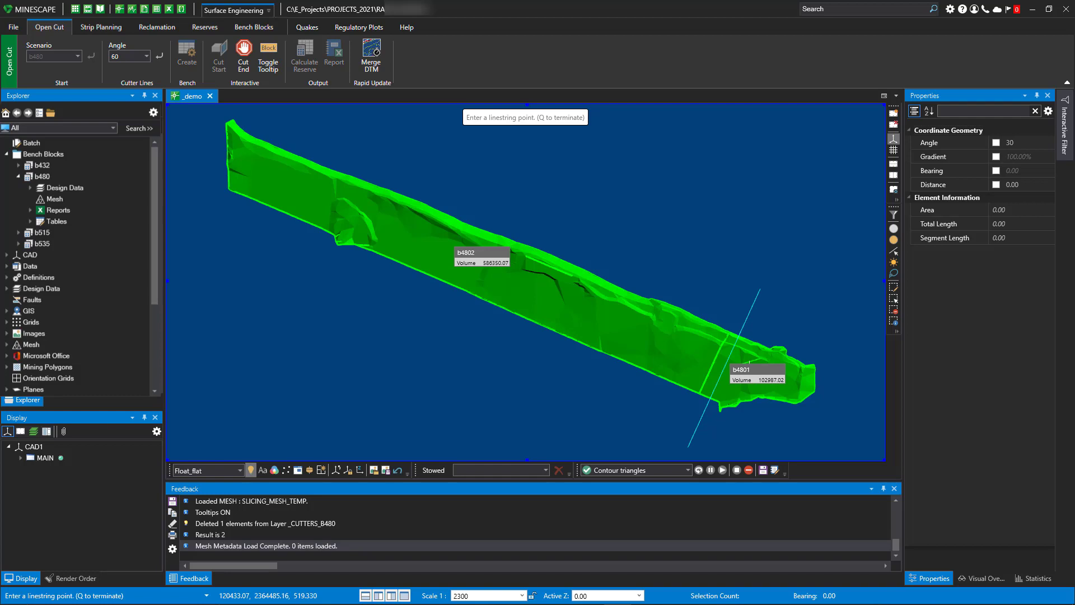
click(626, 390)
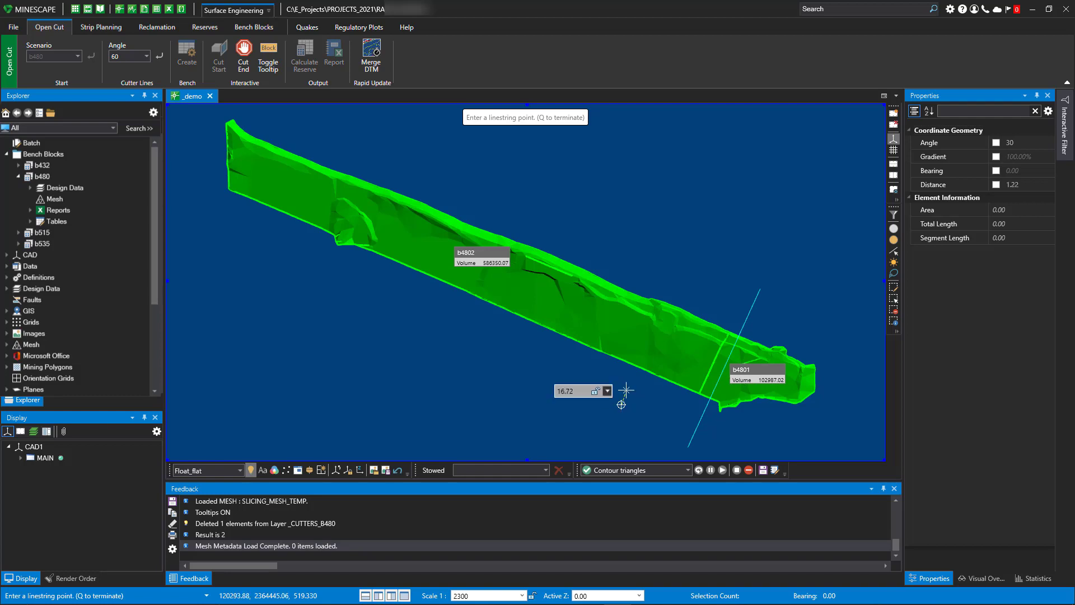
click(684, 262)
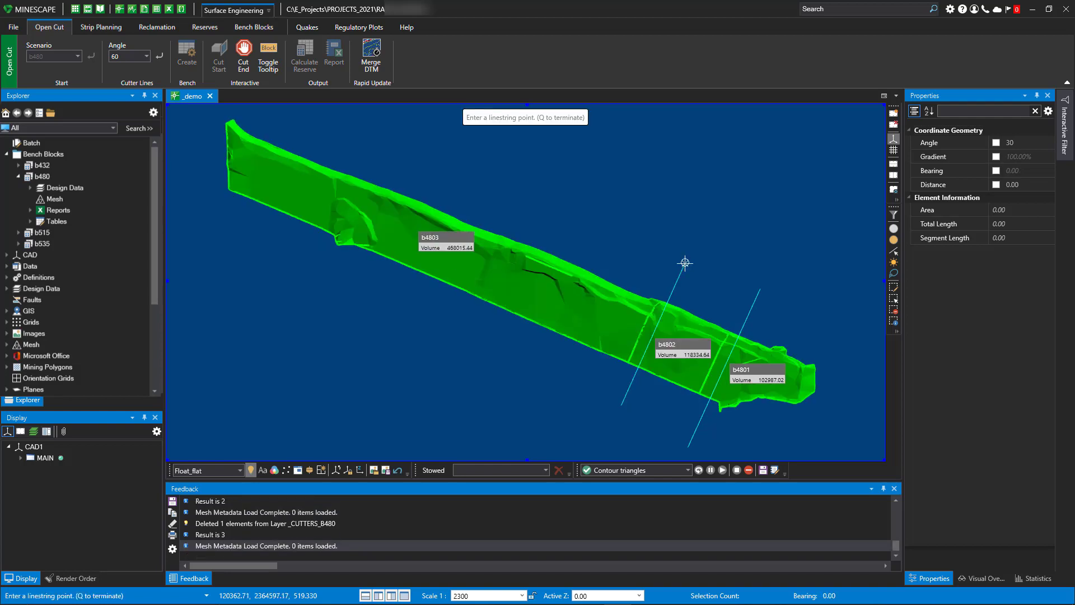
key(q)
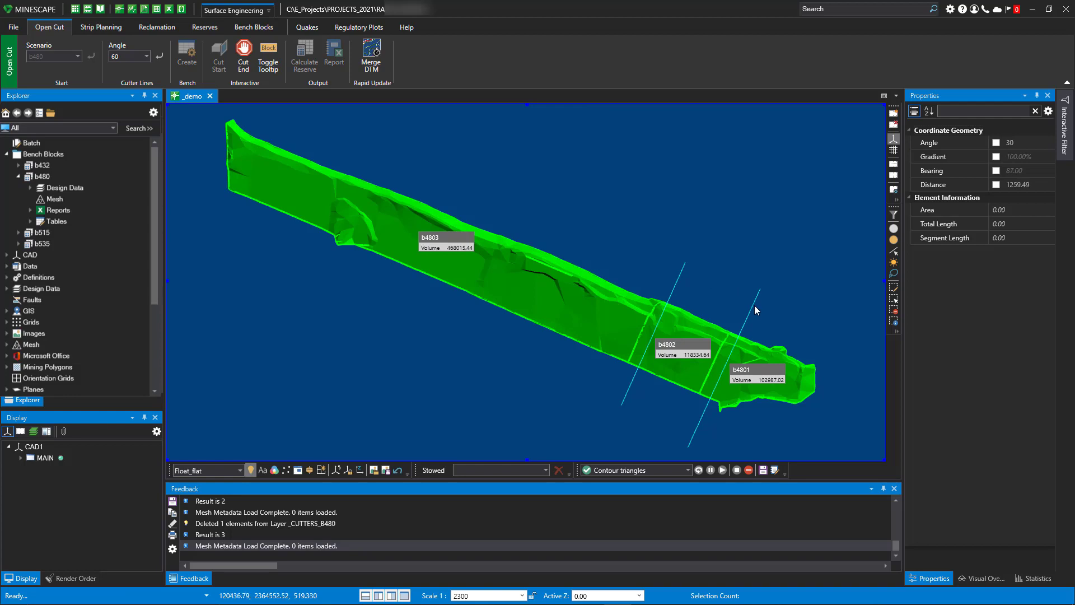
mouse_move(755, 310)
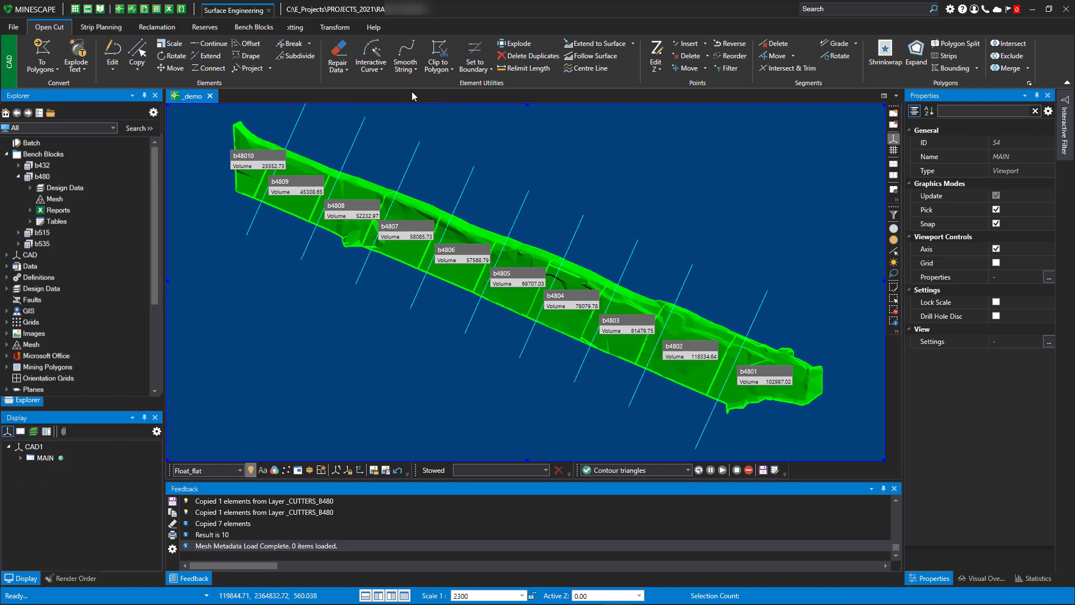
Step: Return to the Open Cut workspace, refresh the block labels and end cutting to create b480BLOCKS
click(250, 11)
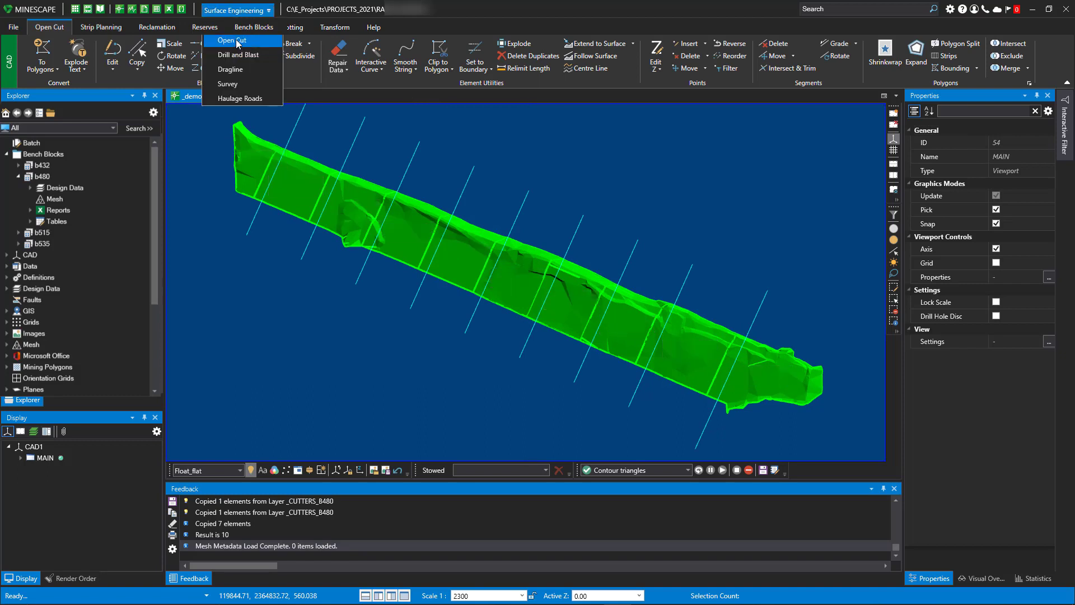
click(238, 41)
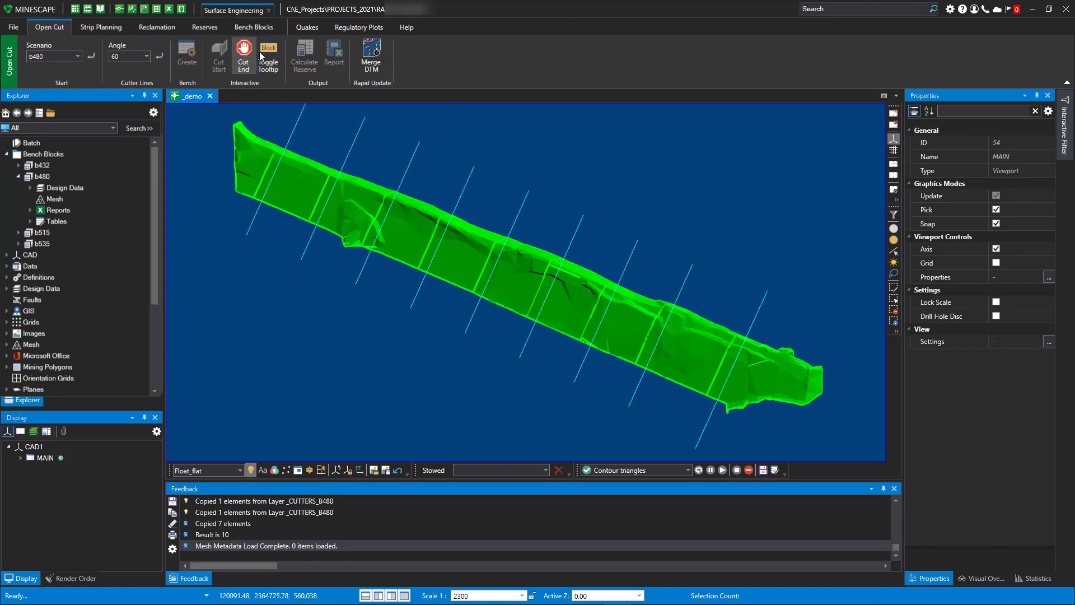
click(269, 55)
click(269, 53)
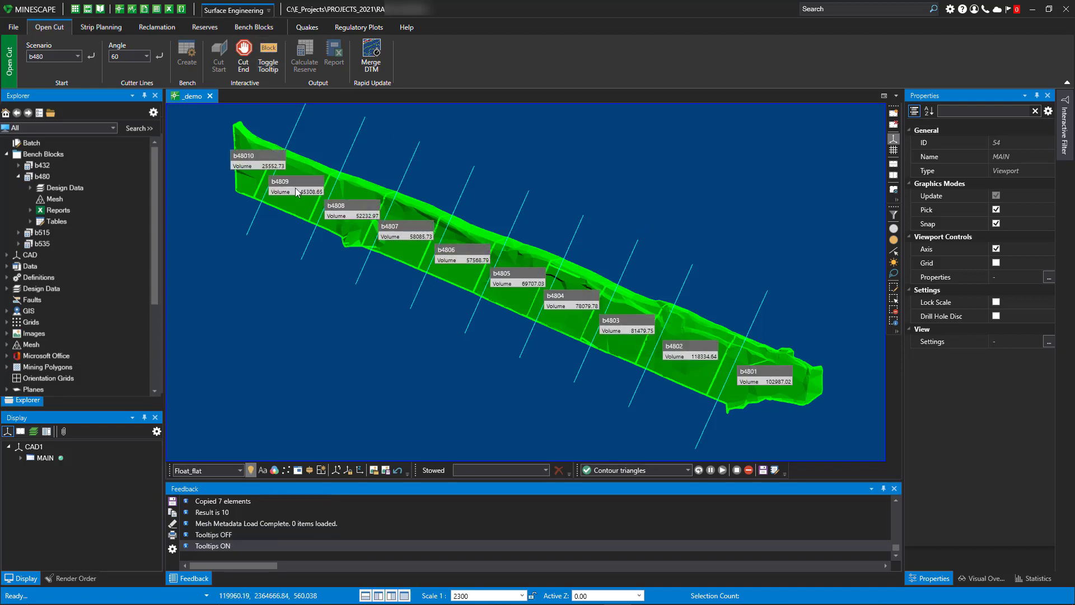
click(243, 56)
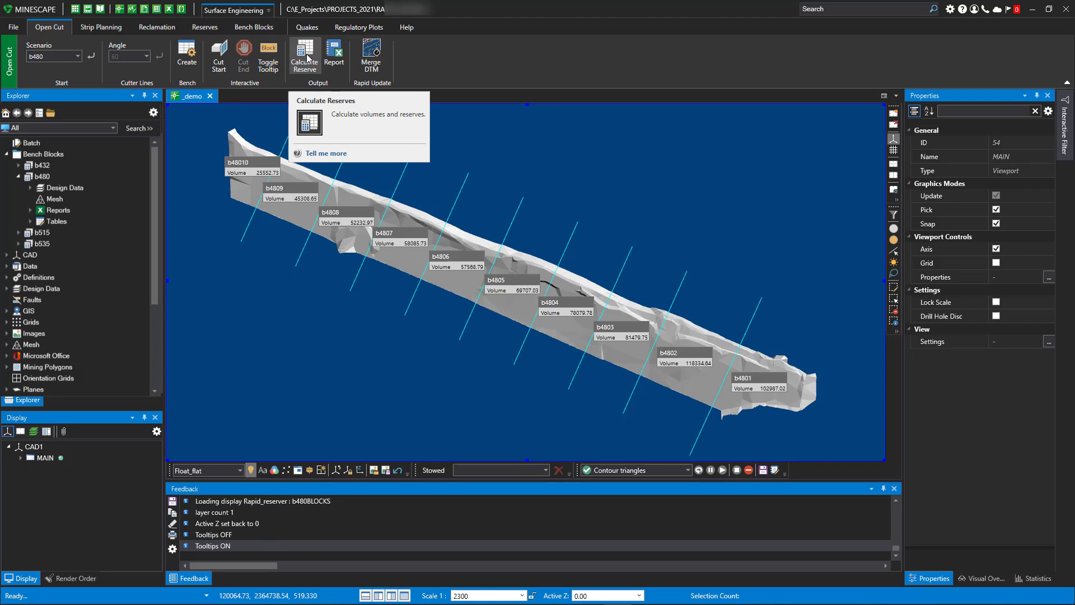
Step: Run Rapid Reserver on all b480BLOCKS meshes with the umina_nat schema and prox quality model
click(306, 57)
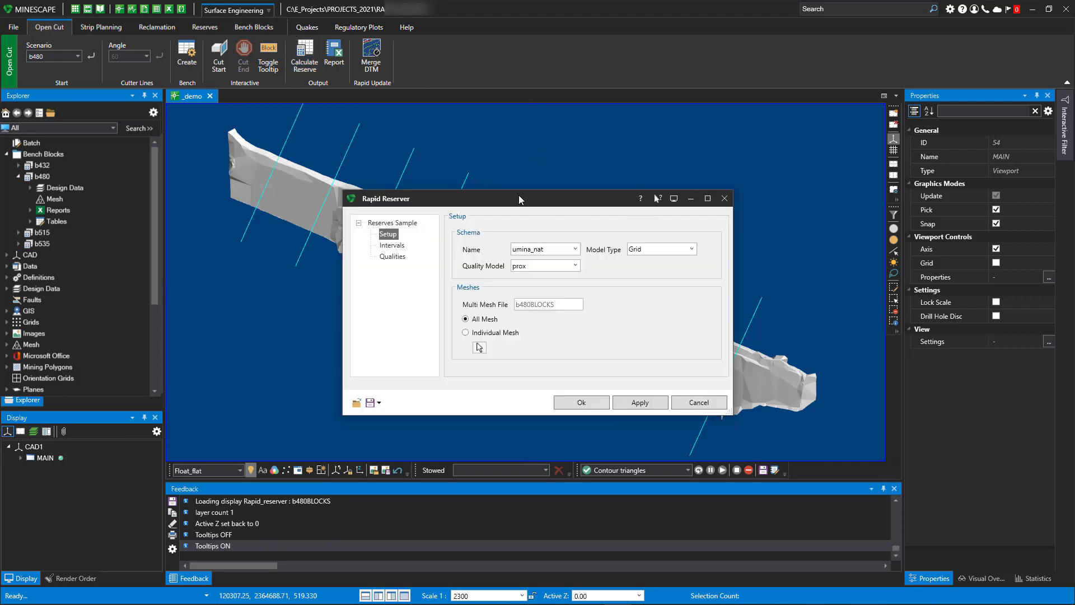
drag(519, 194, 462, 158)
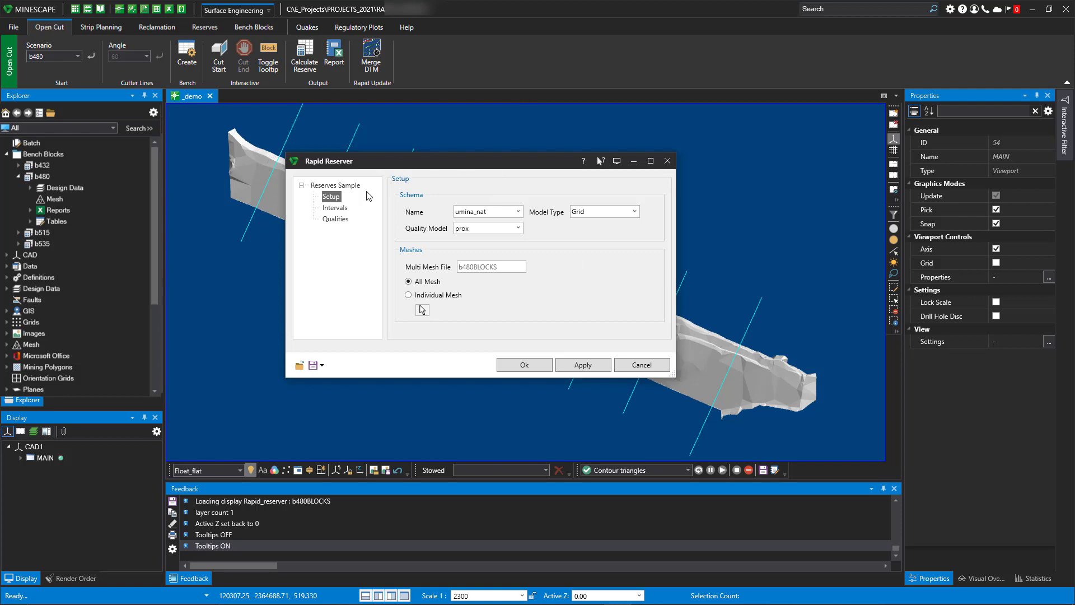
click(333, 210)
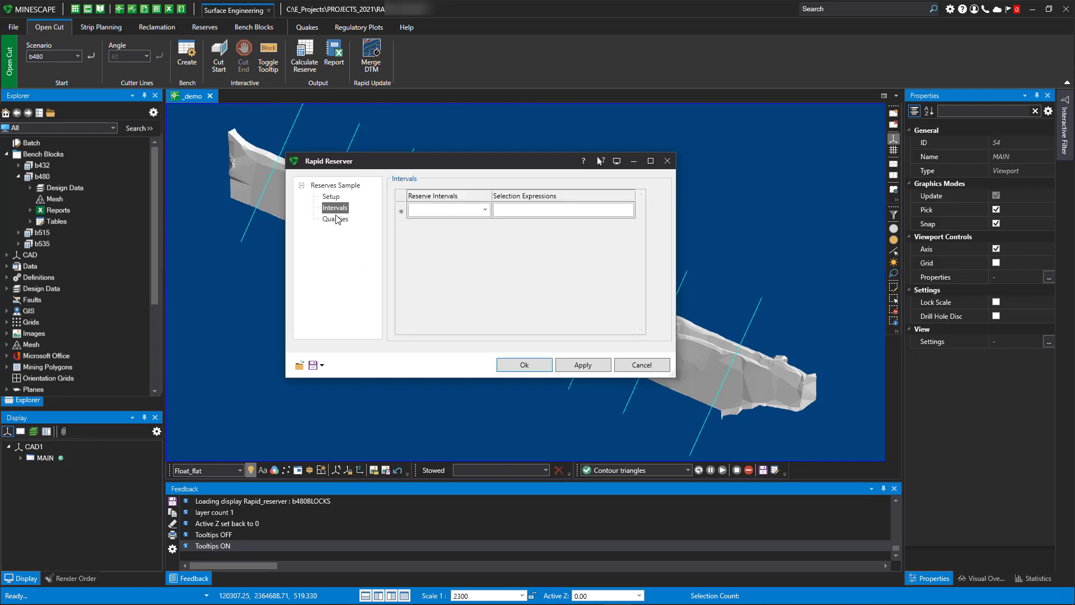
click(336, 219)
click(330, 197)
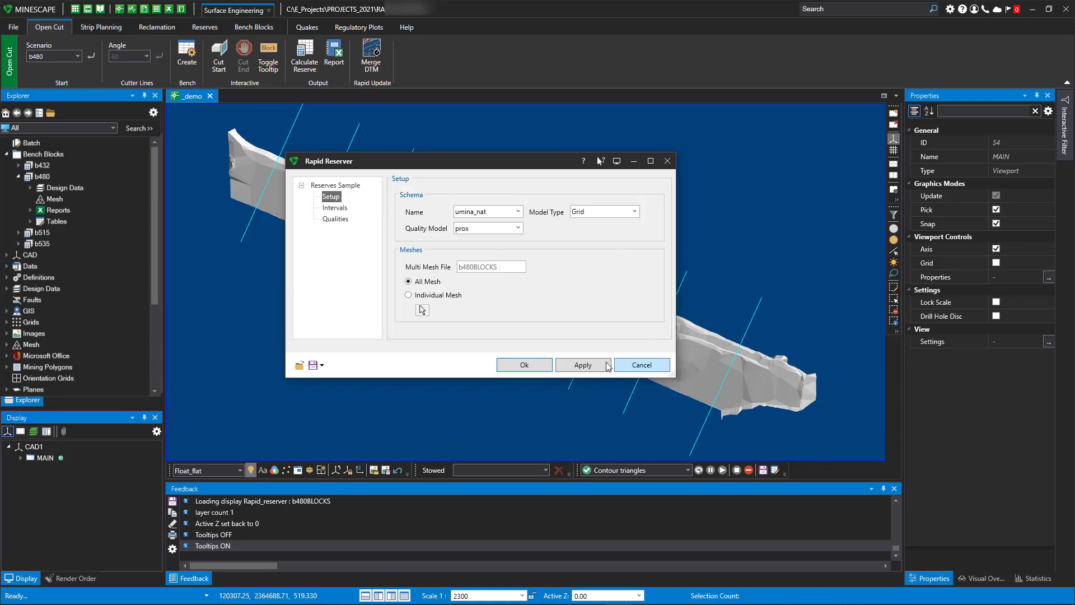
click(525, 366)
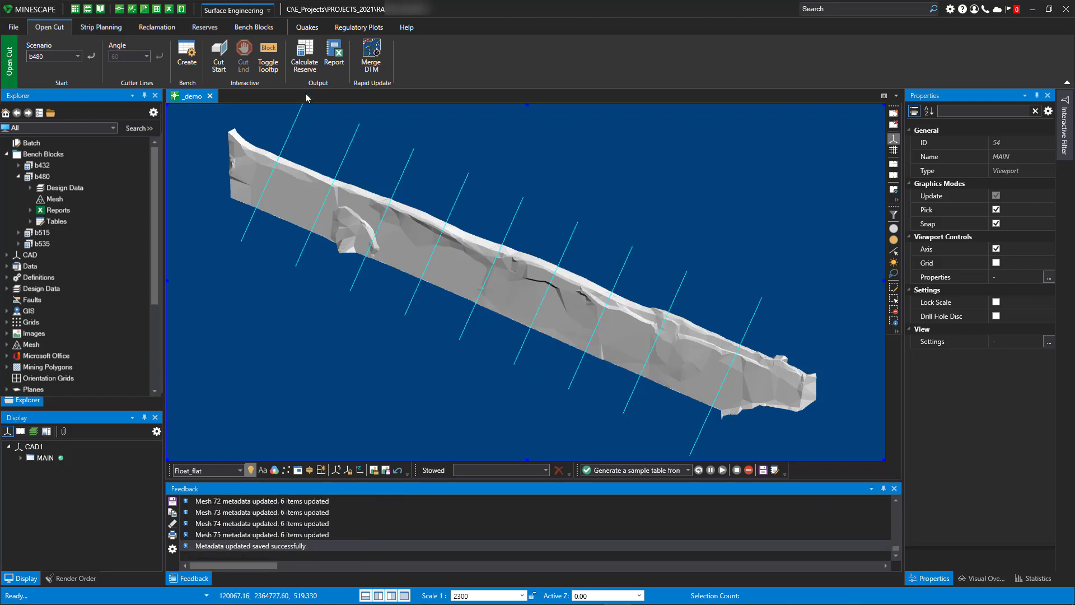
Step: Re-show the block volume labels and select block b4802
click(268, 56)
click(268, 56)
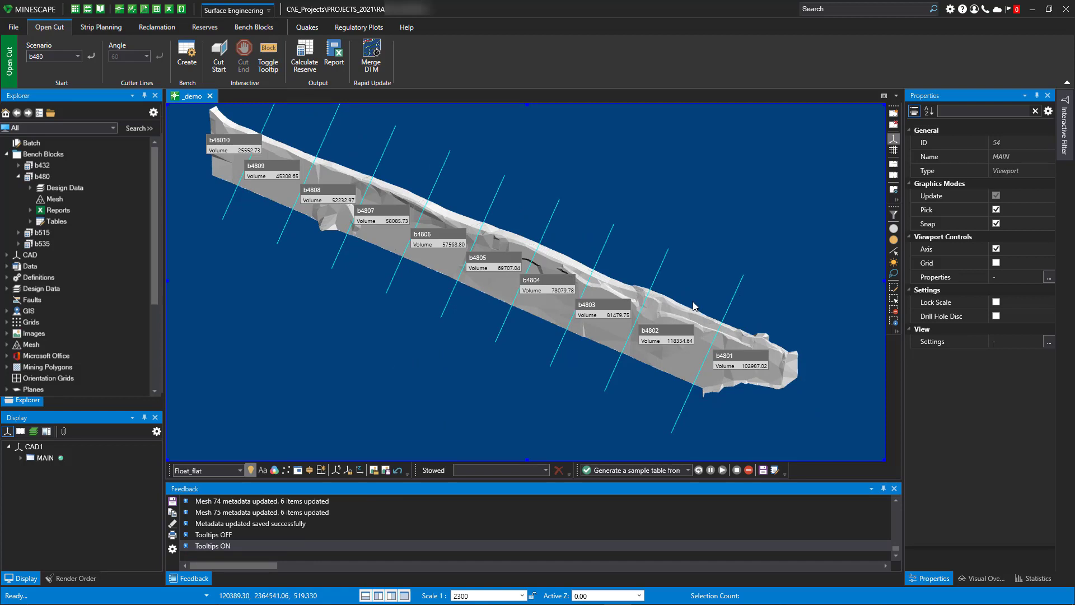
click(670, 359)
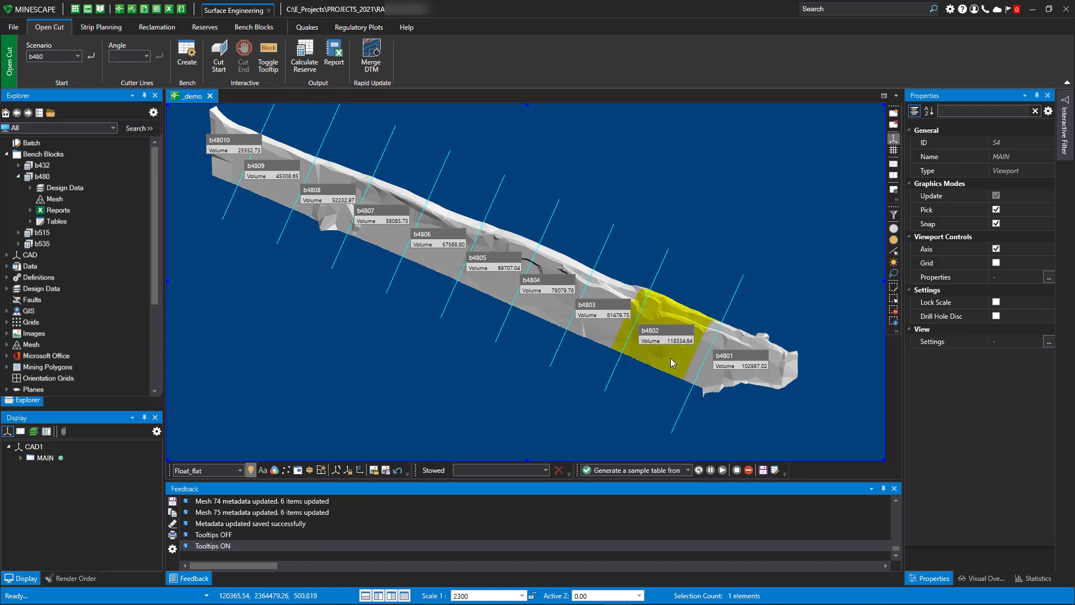
Step: Review b4802's totals: area 7158.04, volume 118334.64, burden and resource 0
click(1009, 357)
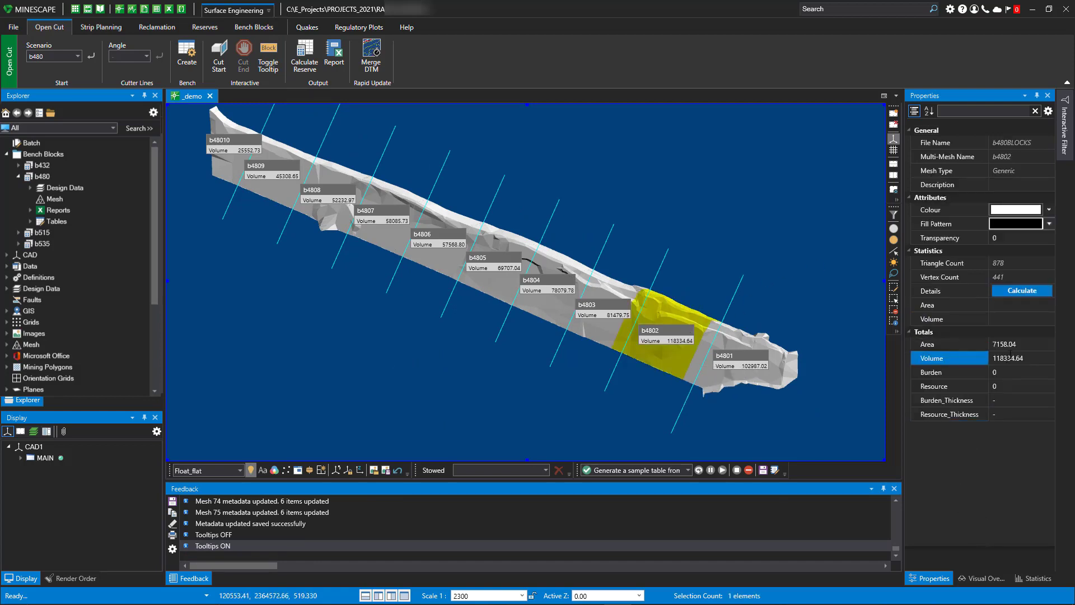
click(1013, 347)
click(1016, 358)
click(1016, 372)
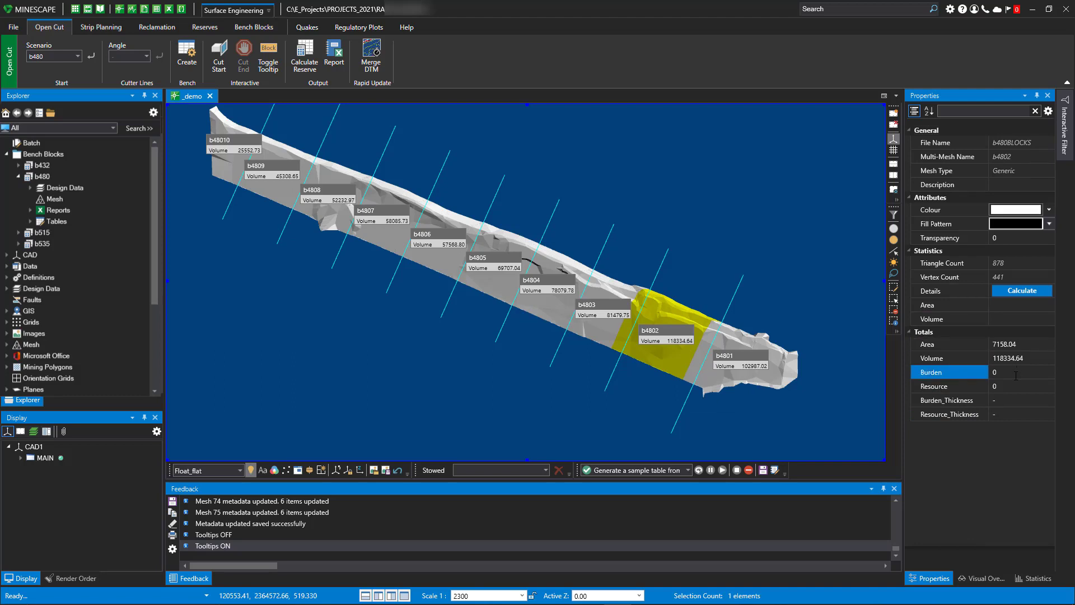
click(1019, 388)
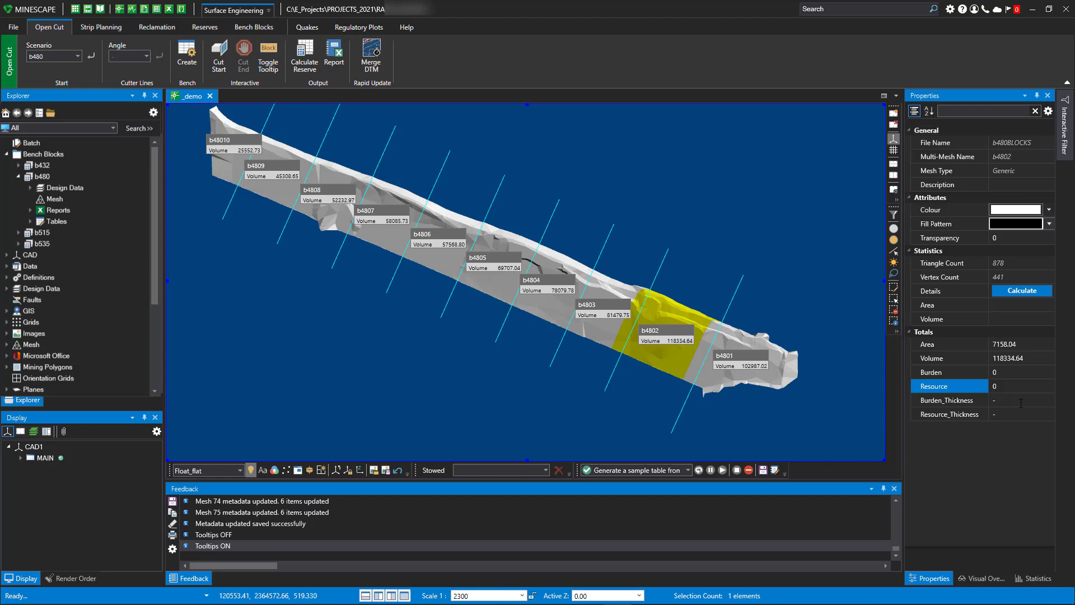
Step: Generate the report over b480REPORTS, review its 689337.10 grand total, and save it on closing
click(336, 51)
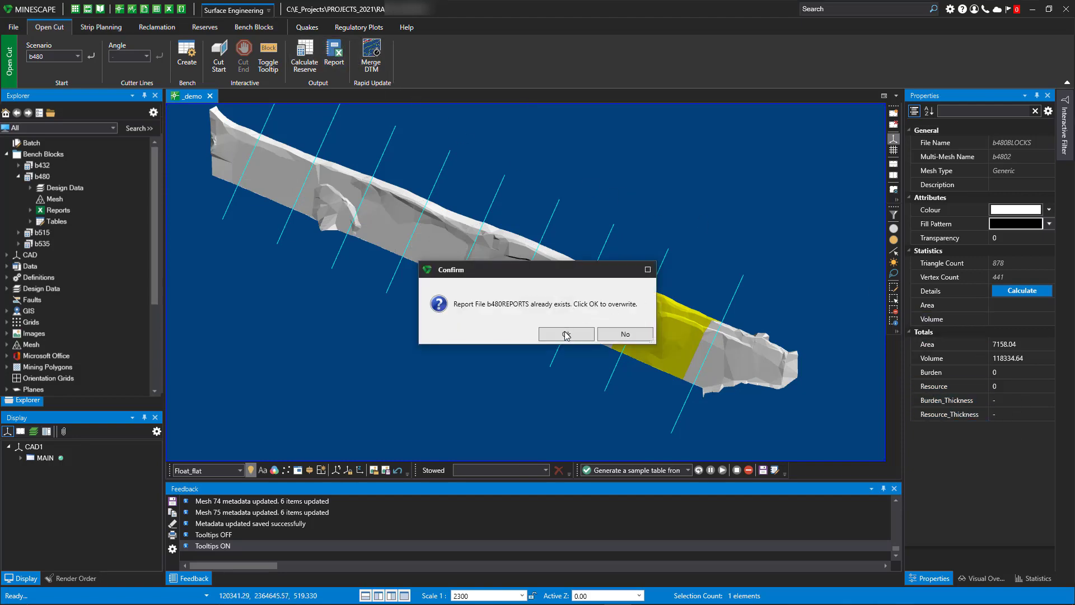
click(566, 334)
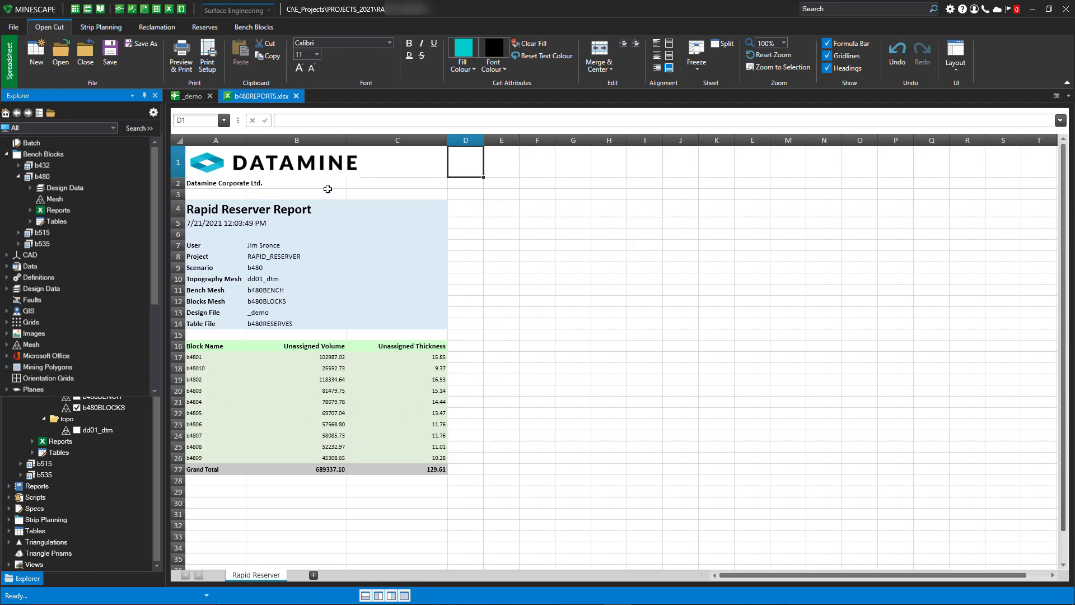
click(295, 98)
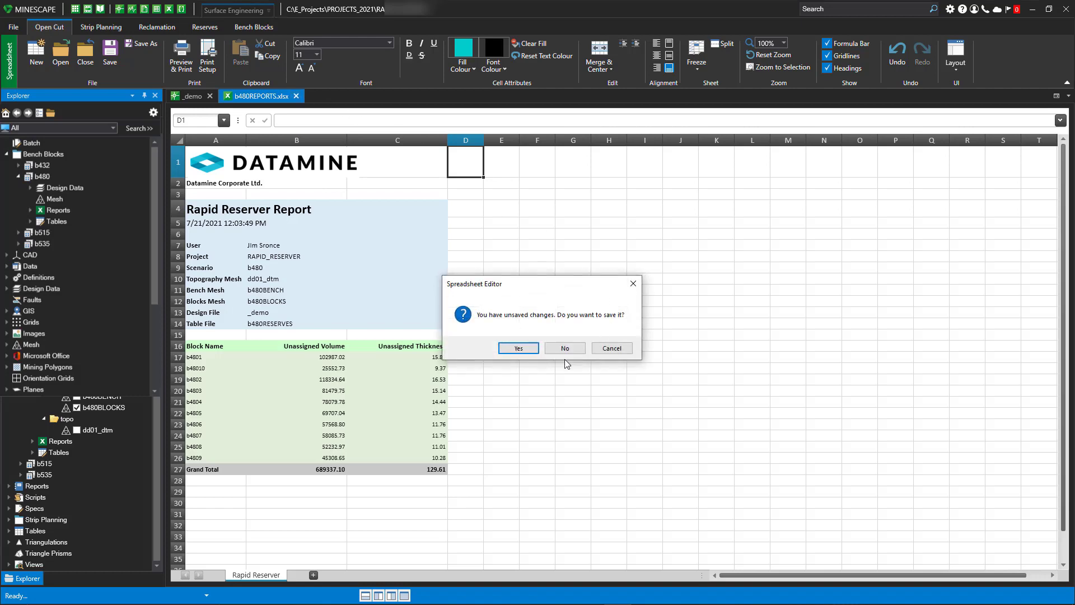
click(528, 348)
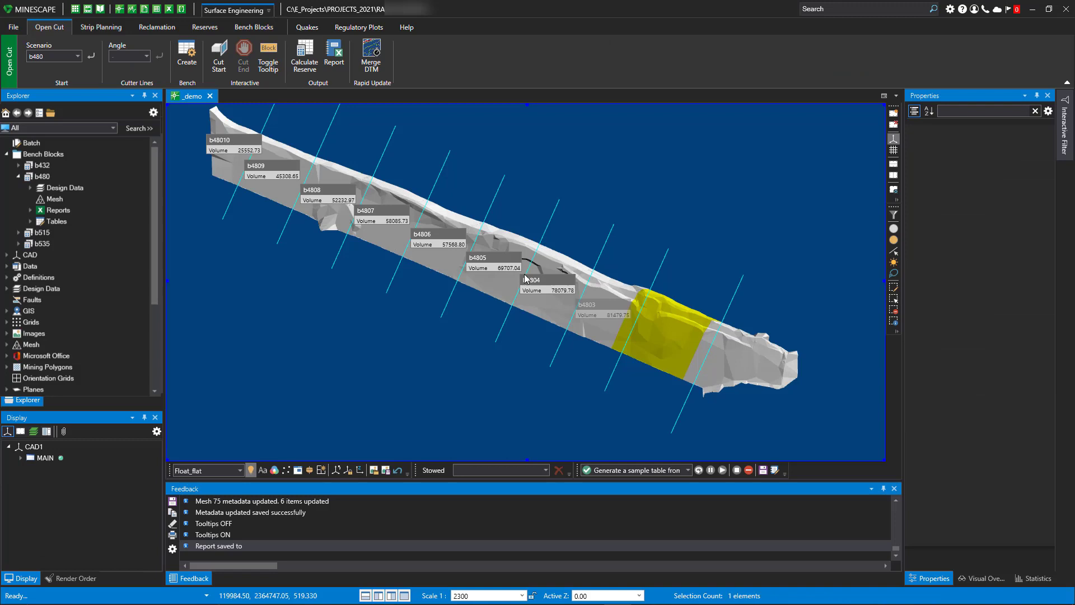
Step: Open Merge DTM for dd01_dtm, scenario b480, output DD01_b480, and browse the solid mesh list
click(664, 215)
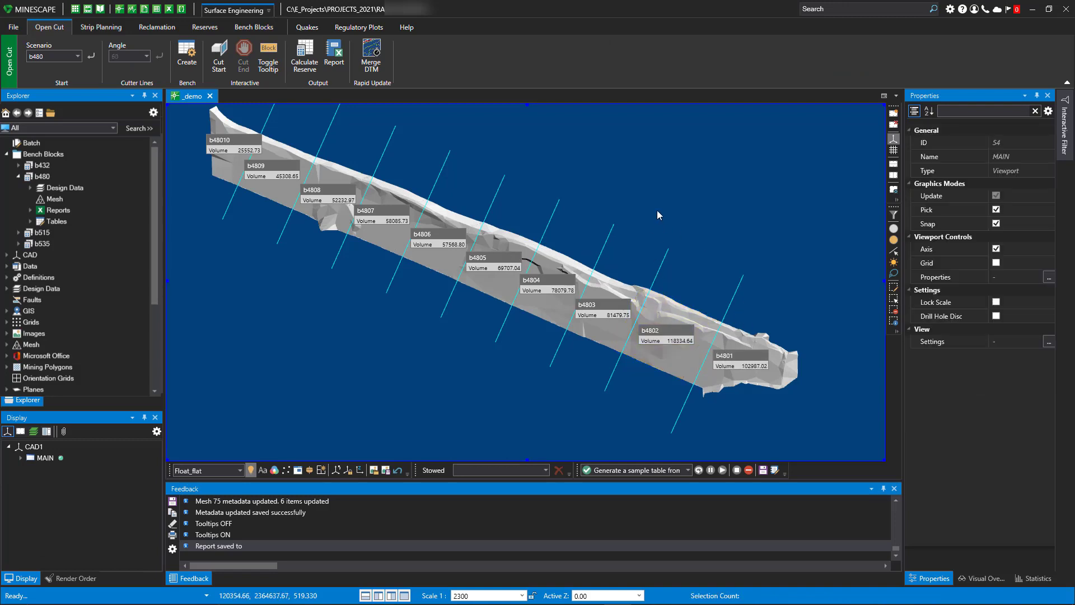
middle_drag(657, 210, 658, 220)
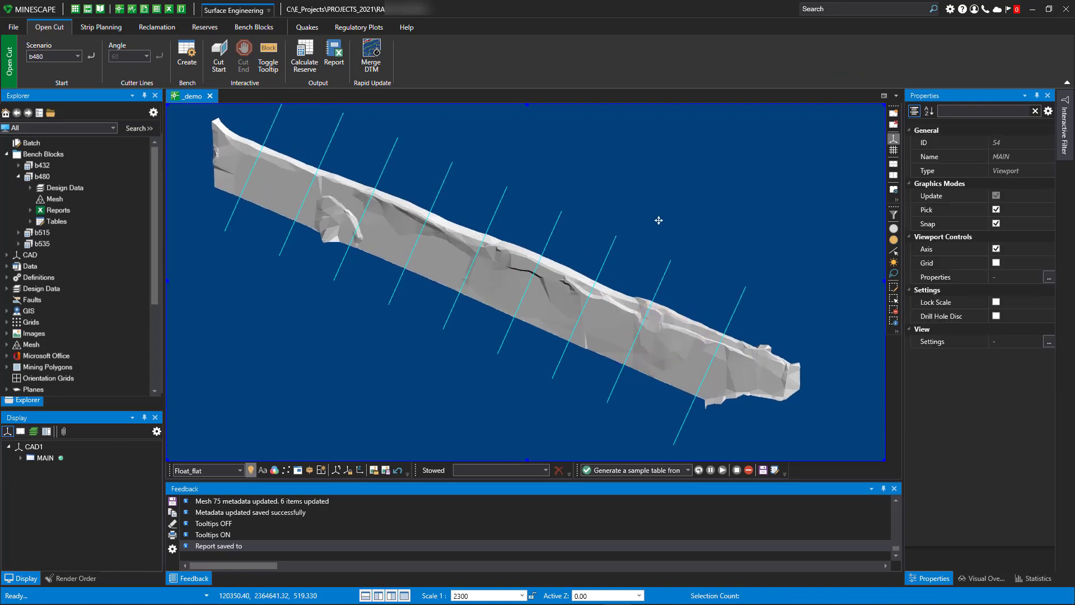
click(371, 55)
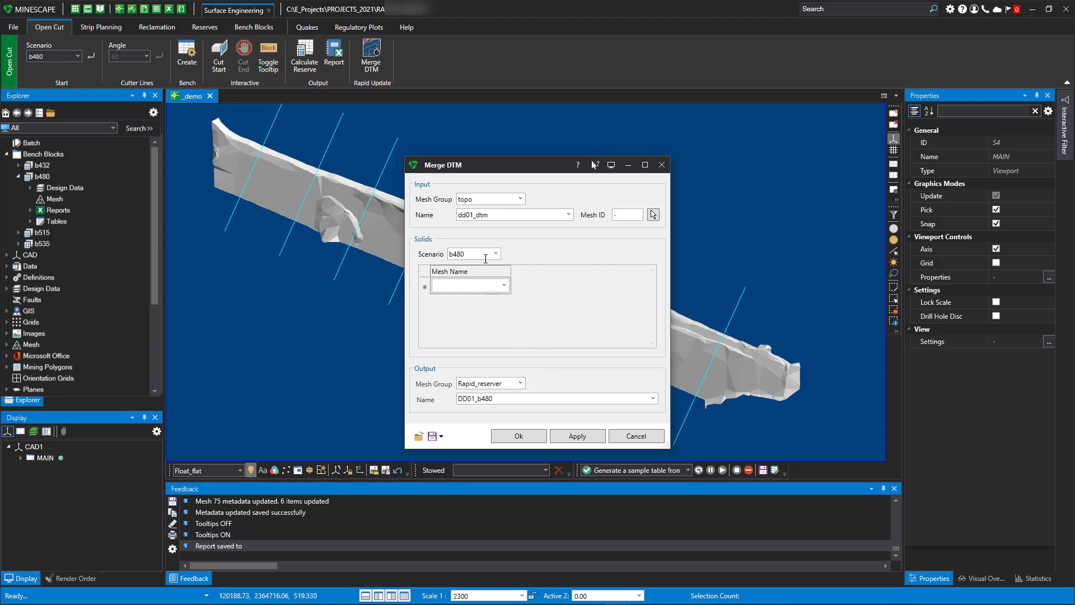
click(506, 285)
click(505, 285)
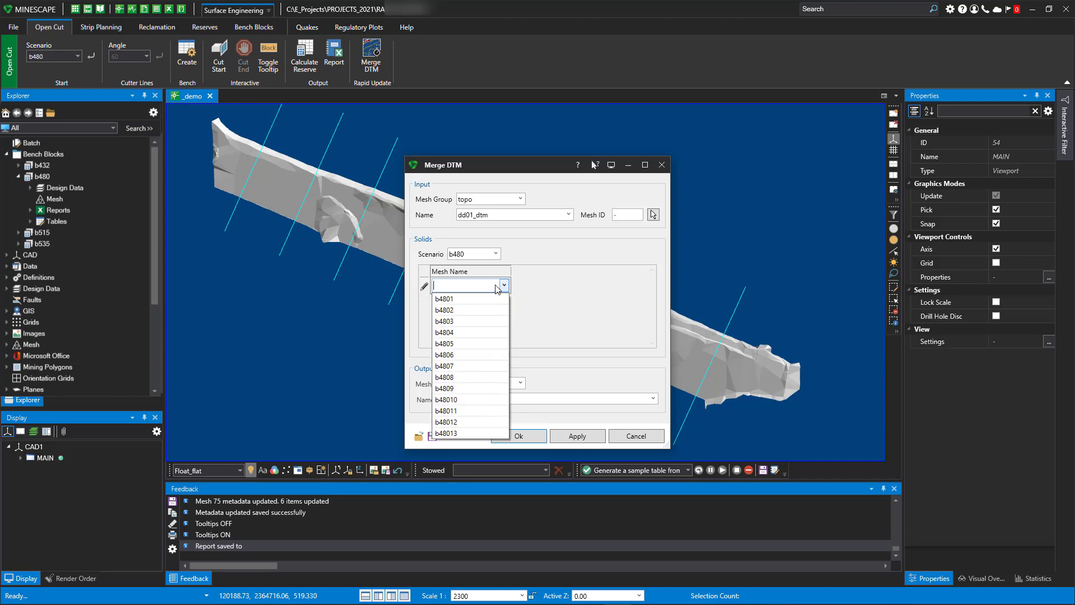
click(568, 313)
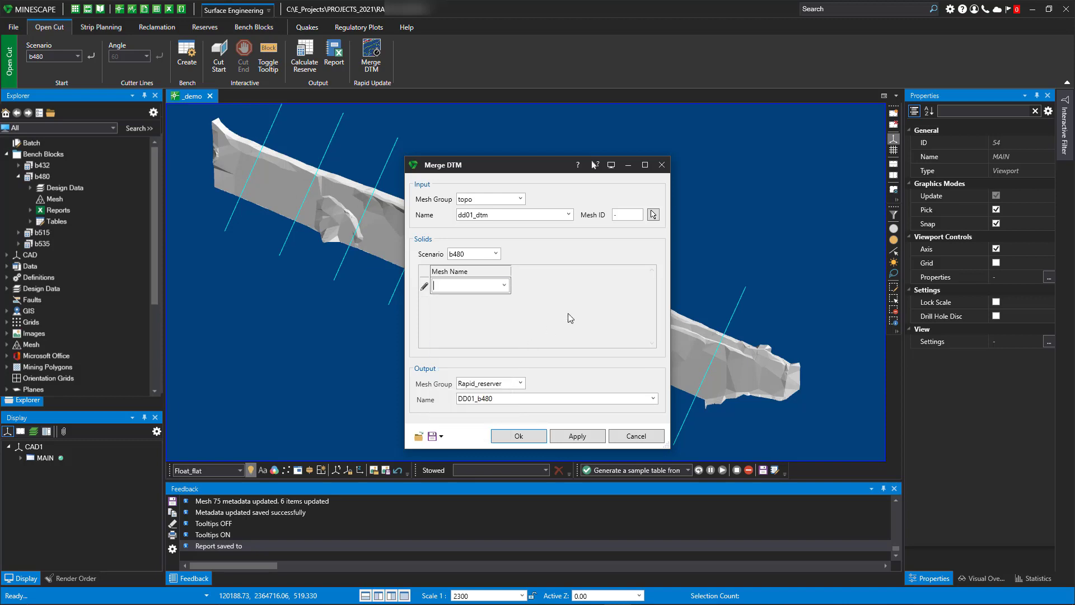